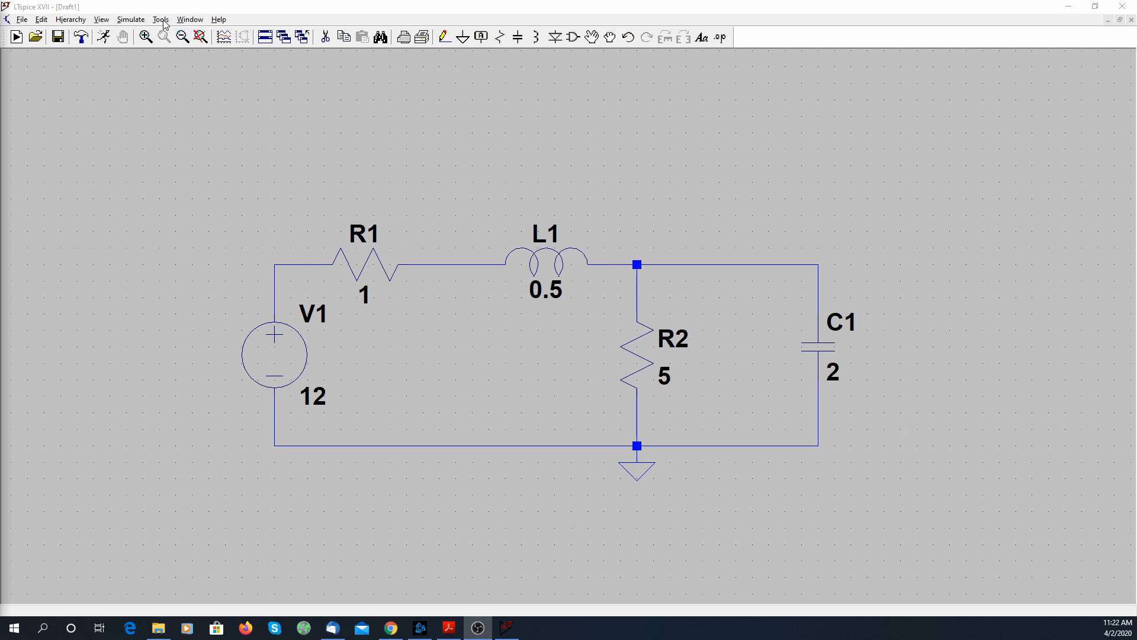
Add a DC operating point simulation command (.op) and place it below the circuit's lower wire
{"action": "left_click", "coordinate": [130, 21]}
{"action": "left_click", "coordinate": [155, 134]}
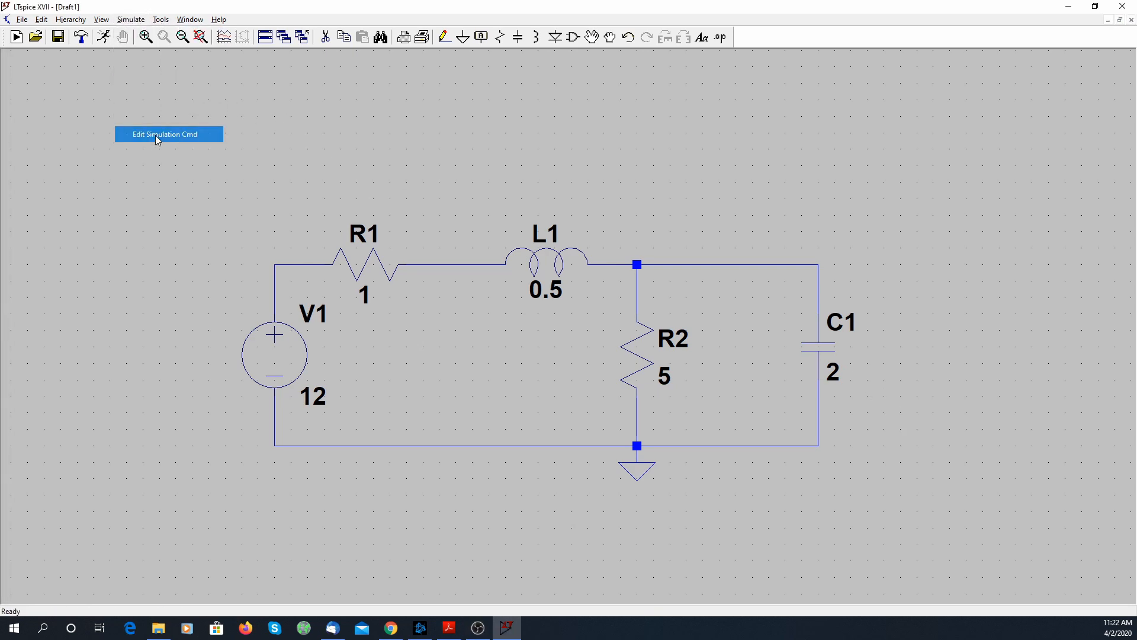
{"action": "left_click", "coordinate": [629, 228]}
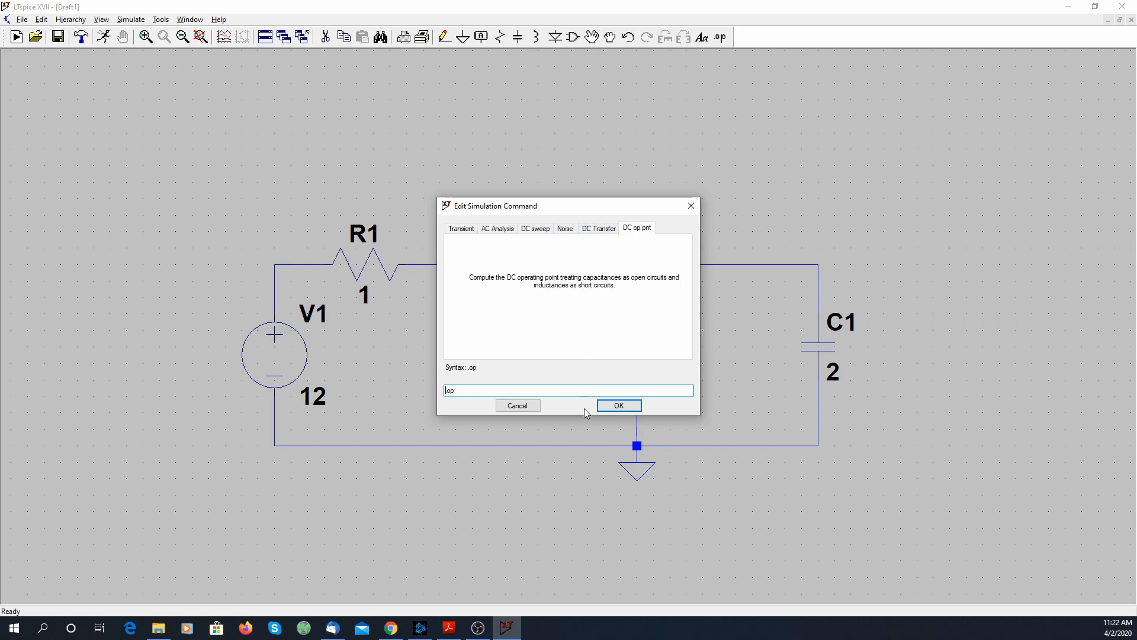
{"action": "left_click", "coordinate": [618, 406]}
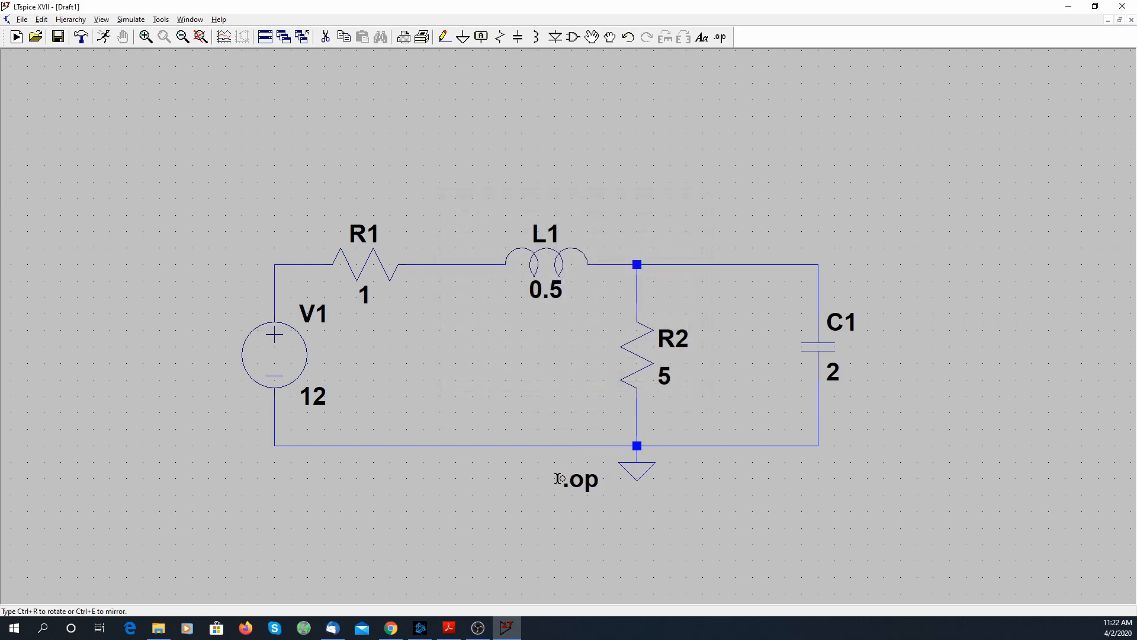
{"action": "left_click", "coordinate": [421, 468]}
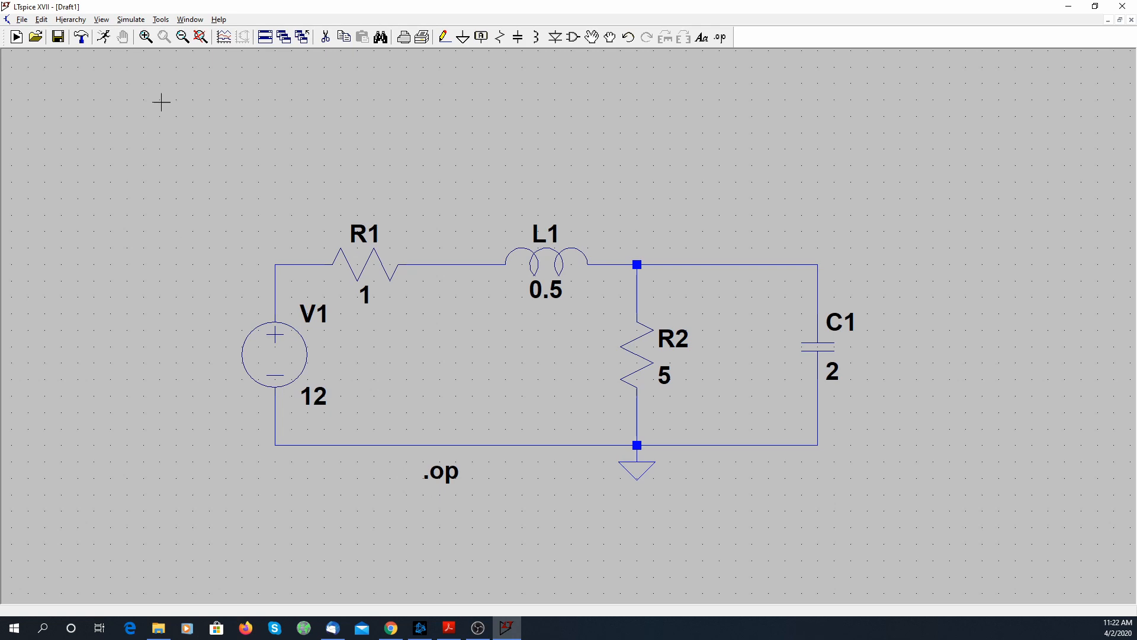
Run the operating point simulation and examine the node voltages and device currents against the schematic
{"action": "left_click", "coordinate": [104, 37]}
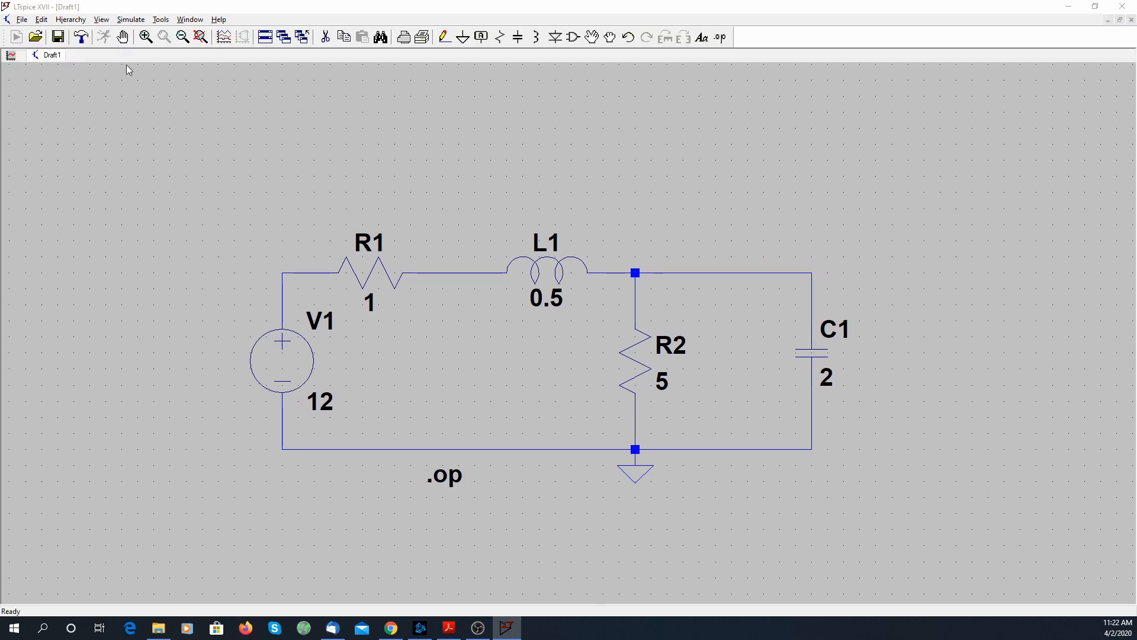
{"action": "left_click_drag", "start_coordinate": [718, 197], "coordinate": [866, 203]}
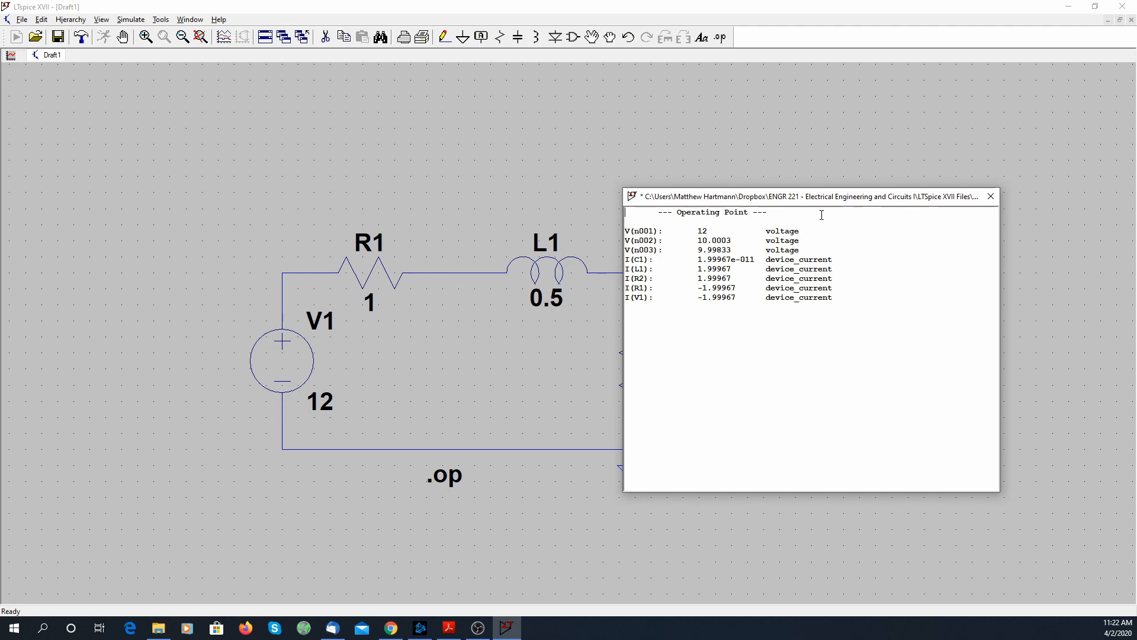
{"action": "left_click_drag", "start_coordinate": [830, 201], "coordinate": [363, 193]}
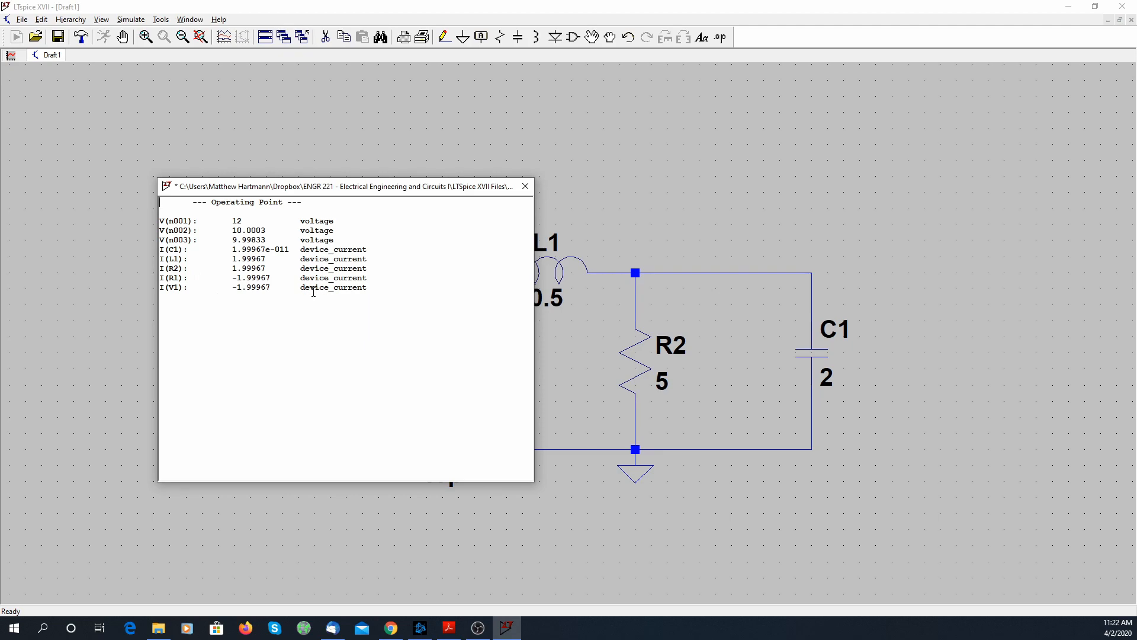
{"action": "left_click", "coordinate": [526, 186]}
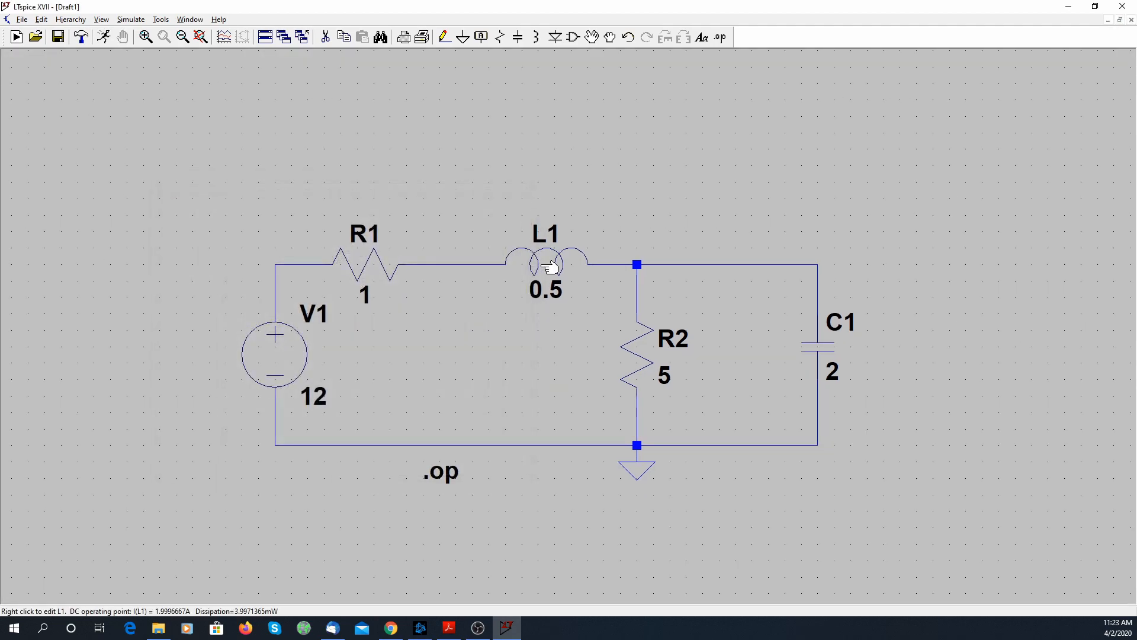
Set inductor L1's series resistance to 0 and rerun the operating point simulation to check the results
{"action": "right_click", "coordinate": [550, 267]}
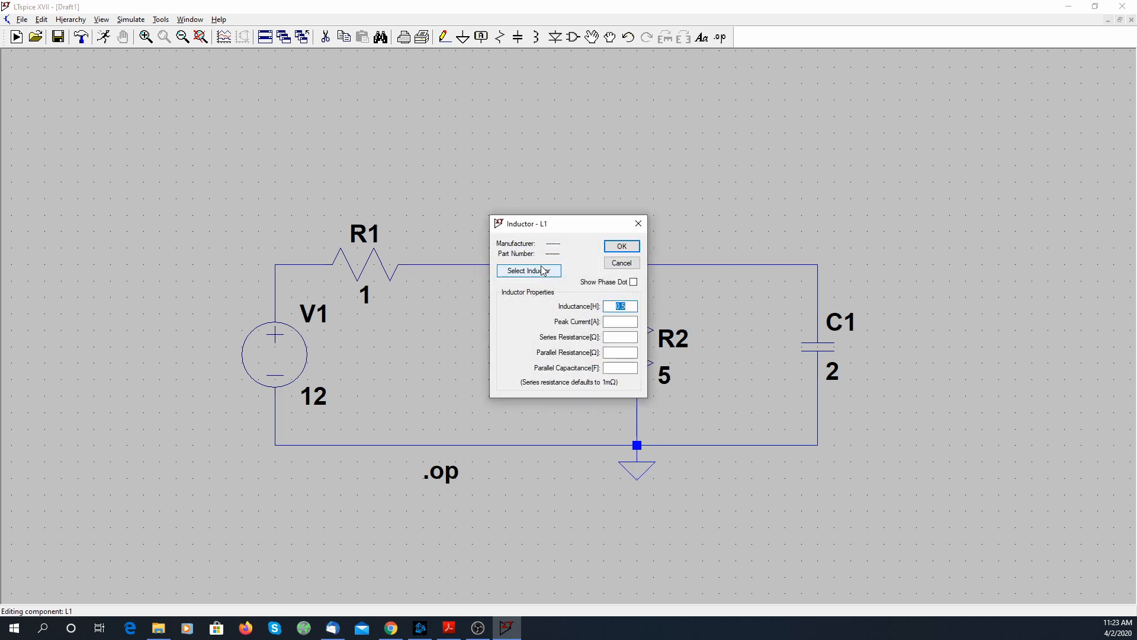
{"action": "left_click", "coordinate": [622, 337]}
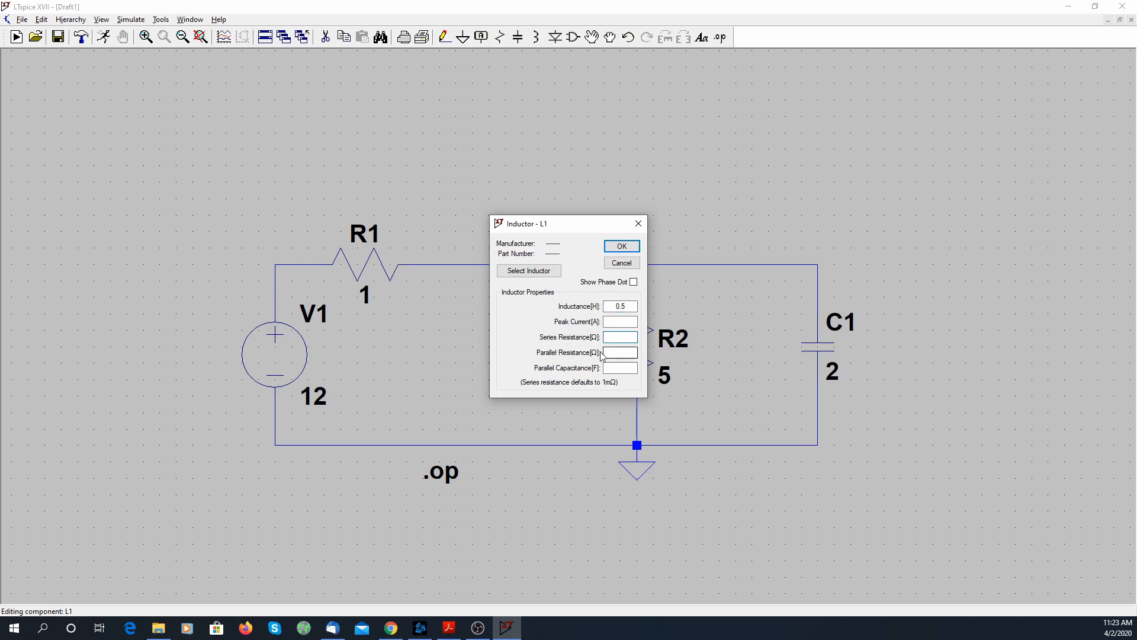
{"action": "type", "text": "0"}
{"action": "left_click", "coordinate": [623, 249]}
{"action": "left_click", "coordinate": [103, 38]}
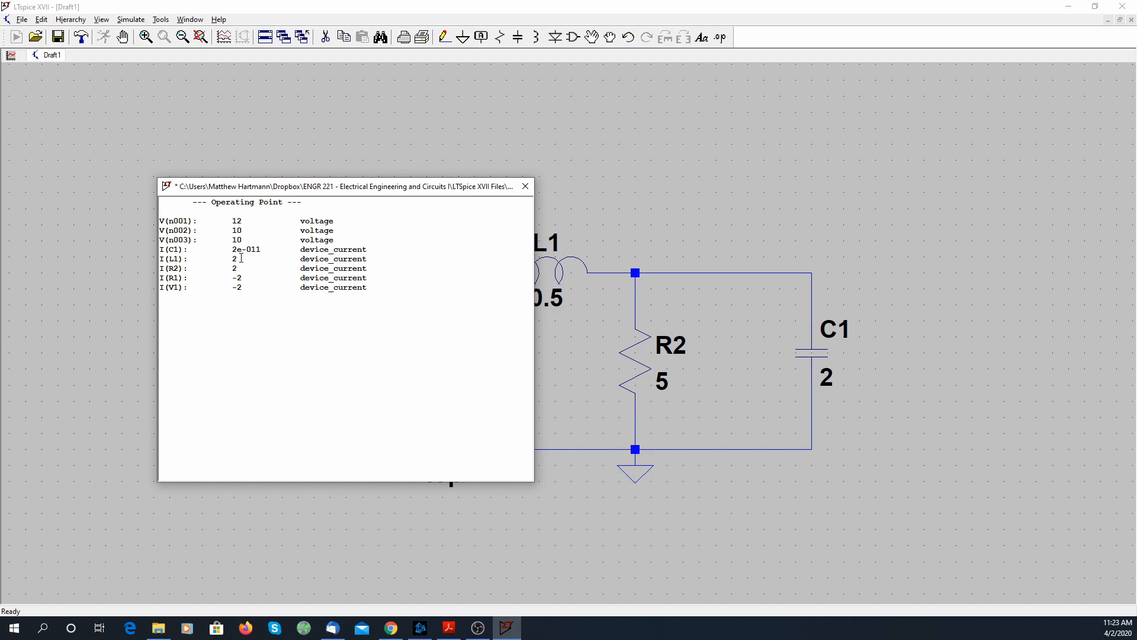
{"action": "left_click", "coordinate": [526, 187]}
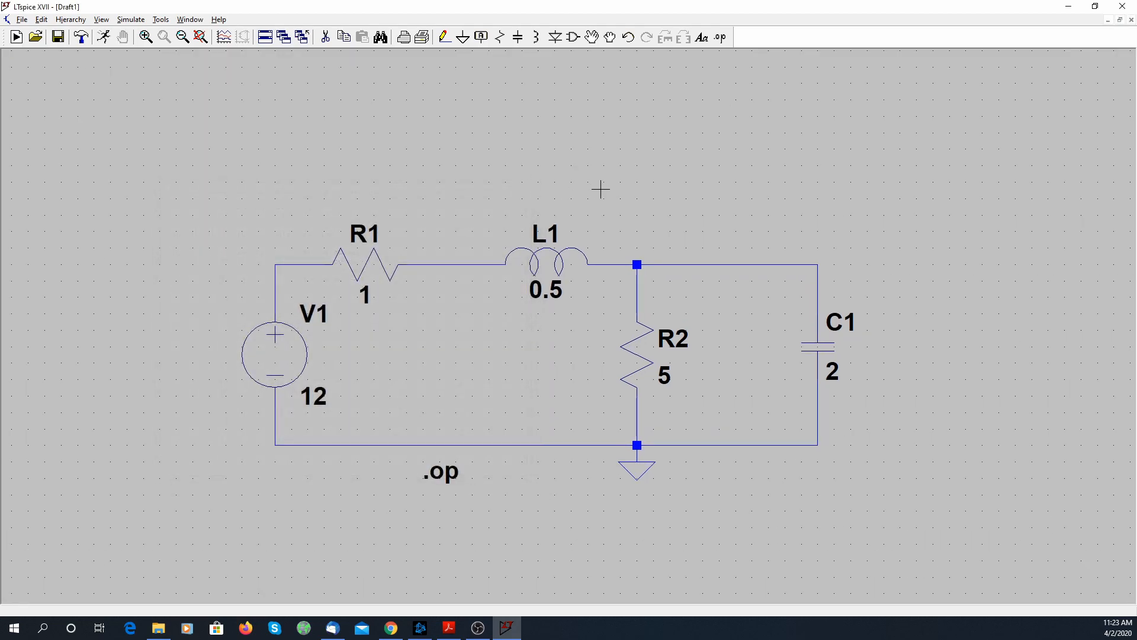
Delete the .op directive and the wire connecting resistor R2 to the upper node
{"action": "key", "text": "Delete"}
{"action": "left_click", "coordinate": [450, 474]}
{"action": "left_click", "coordinate": [638, 290]}
{"action": "left_click", "coordinate": [720, 37]}
{"action": "left_click_drag", "start_coordinate": [602, 347], "coordinate": [788, 124]}
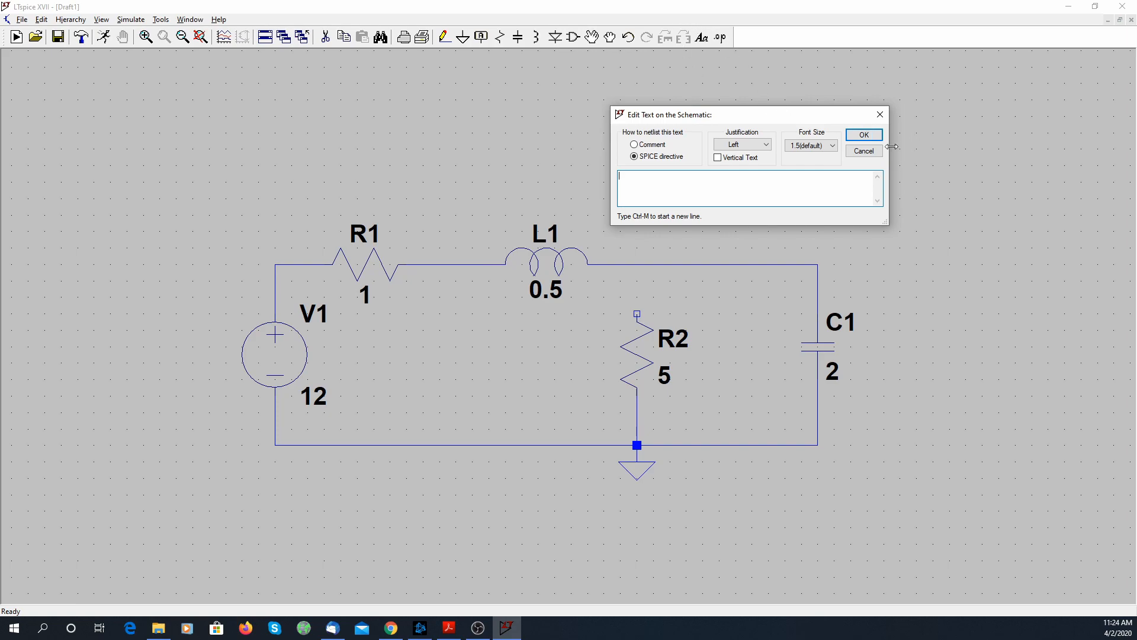
{"action": "left_click", "coordinate": [864, 151]}
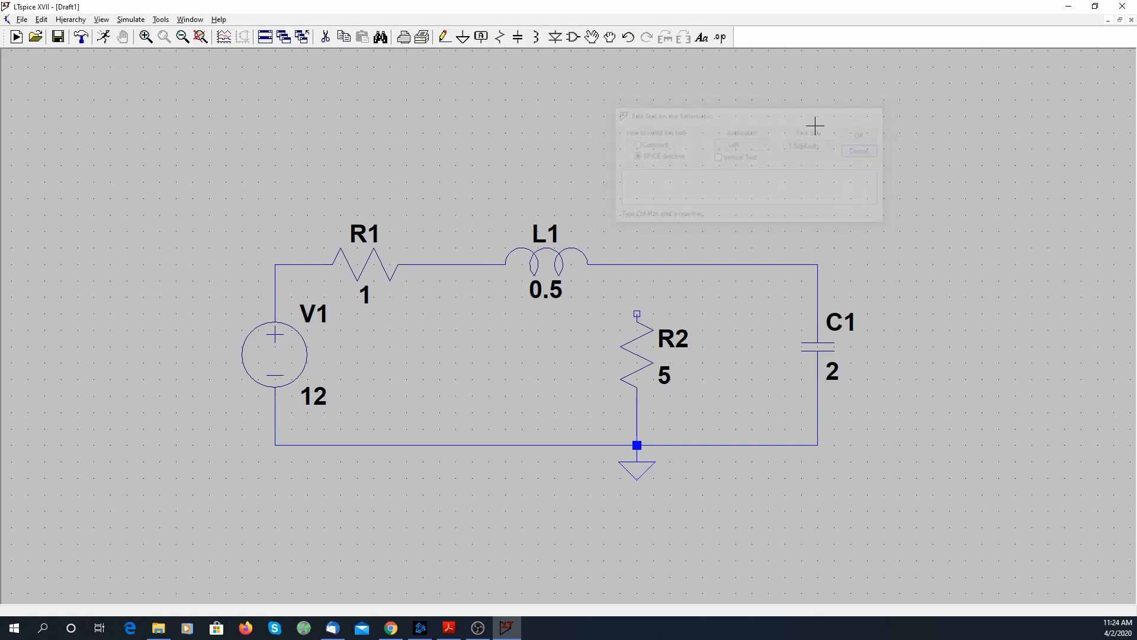
Place a two-line SPICE directive beside the ground symbol reading ".IC I(L1) = 2" and ".IC V(n003) = 10"
{"action": "left_click", "coordinate": [721, 38]}
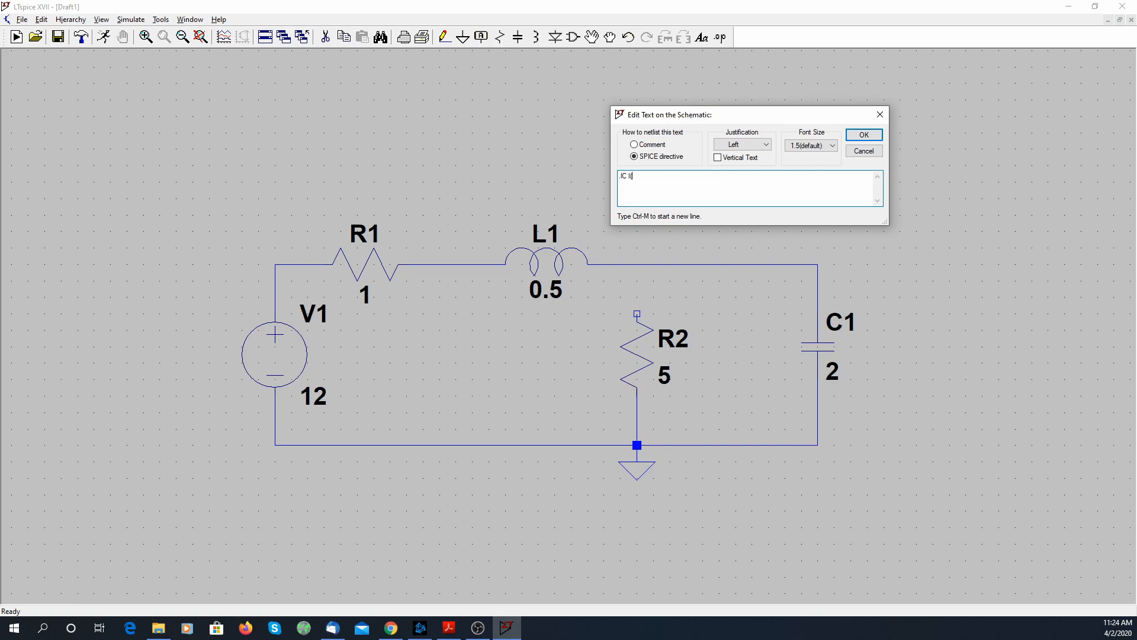
{"action": "type", "text": "1) = 2"}
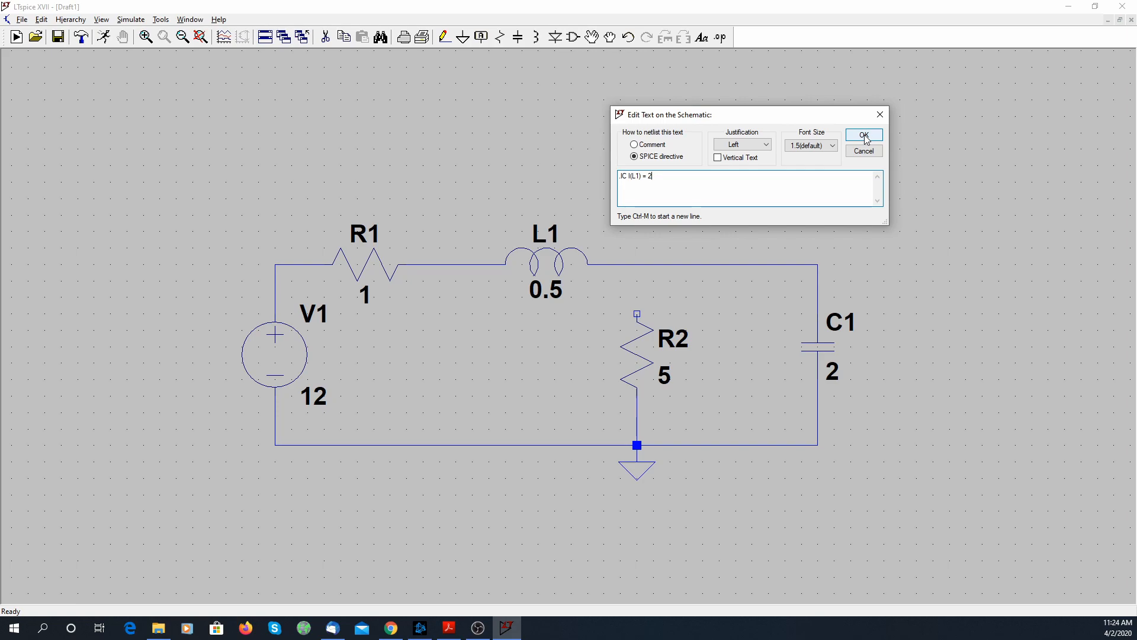
{"action": "key", "text": "ctrl+m"}
{"action": "type", "text": ".IC V(n003) = 1"}
{"action": "type", "text": "0"}
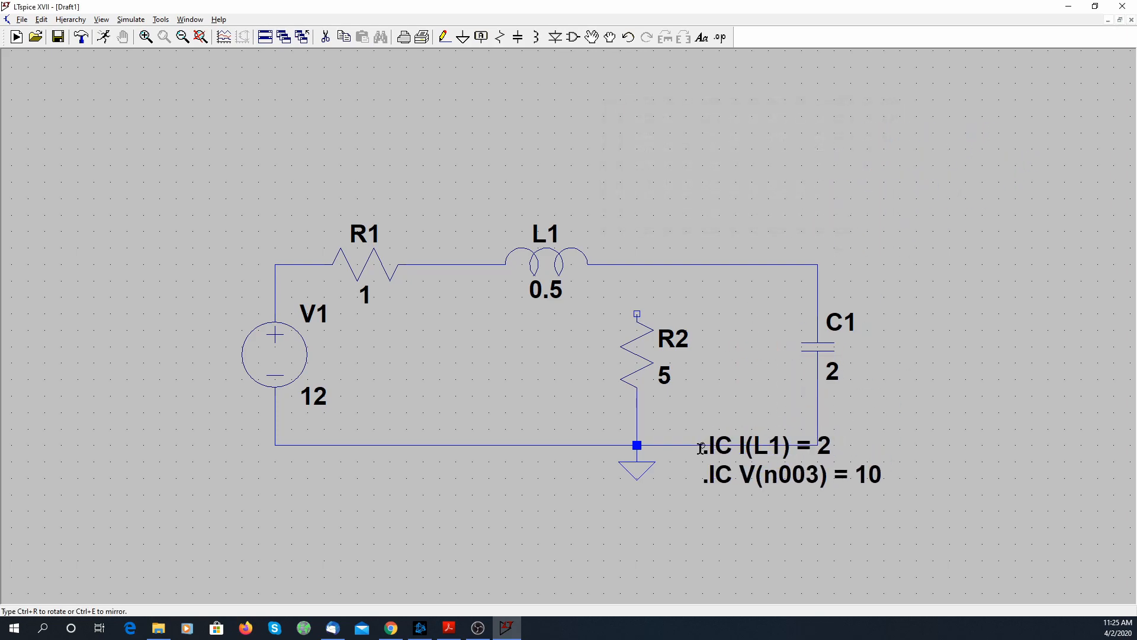
{"action": "left_click", "coordinate": [670, 471]}
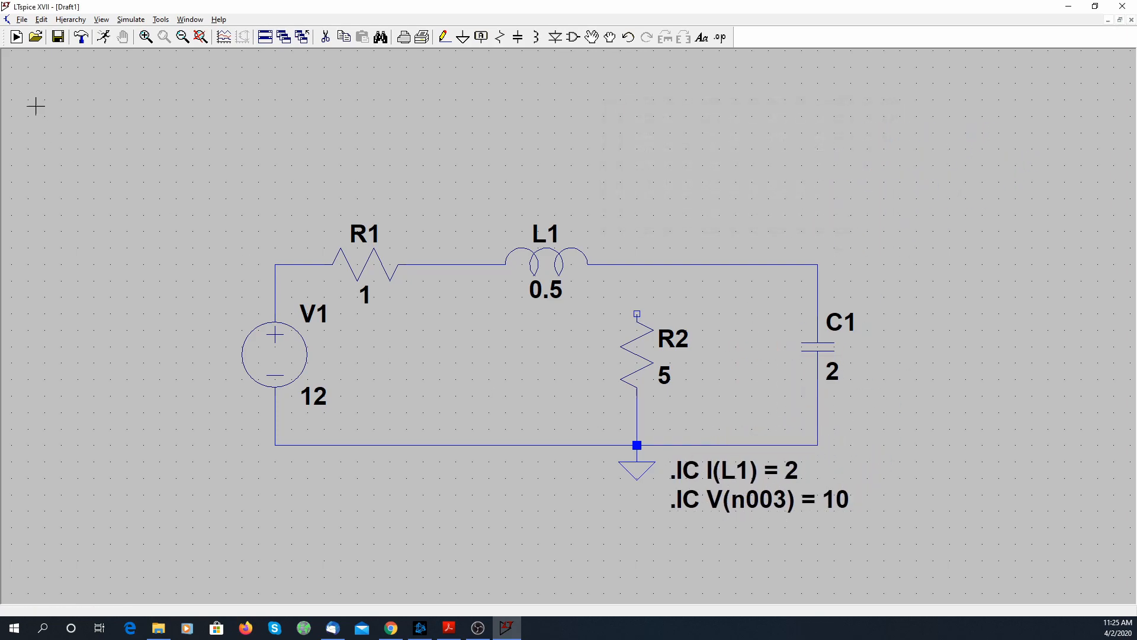
Add a transient simulation command with a stop time of 10 and place it below the circuit's lower wire
{"action": "left_click", "coordinate": [137, 20]}
{"action": "left_click", "coordinate": [165, 133]}
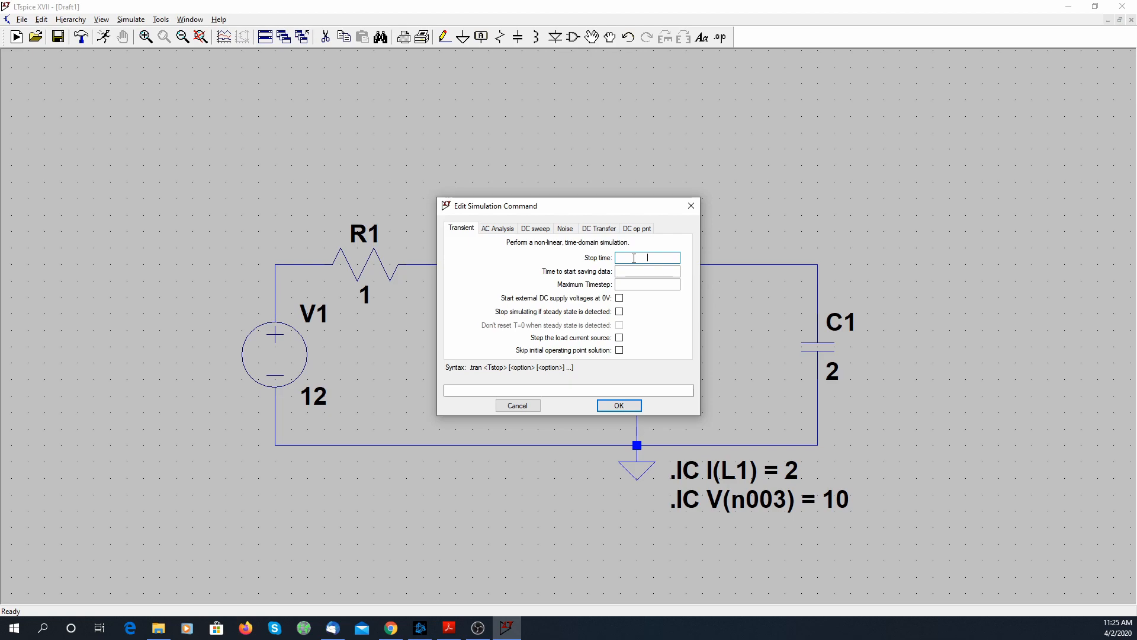
{"action": "type", "text": "10"}
{"action": "left_click", "coordinate": [617, 404]}
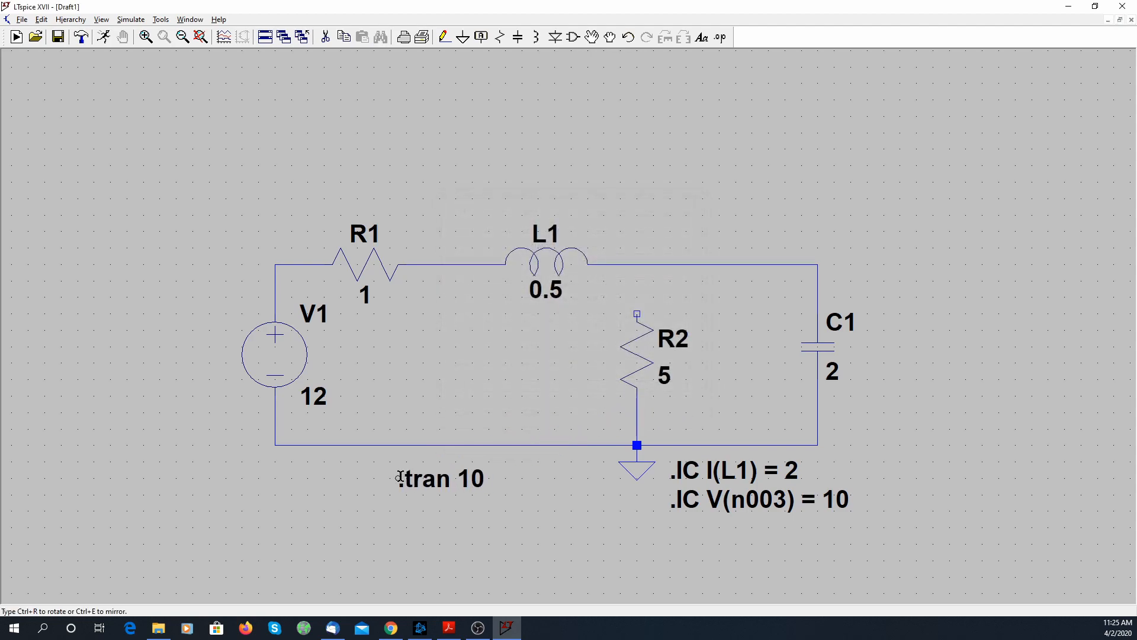
{"action": "left_click", "coordinate": [391, 477]}
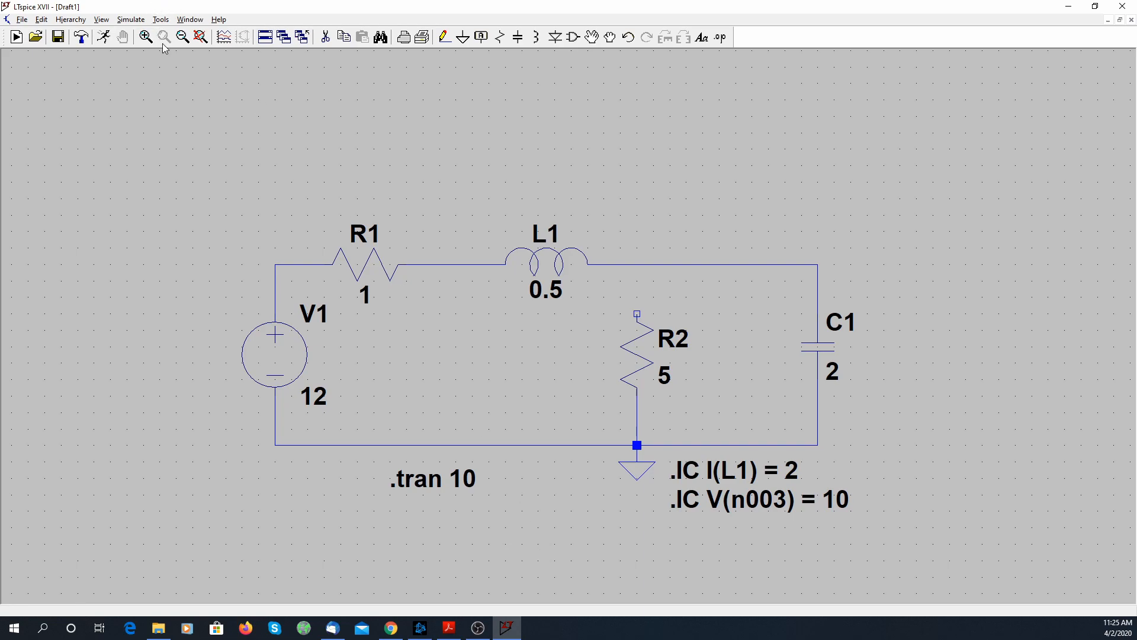
Review the settings of the transient simulation command
{"action": "left_click", "coordinate": [133, 20]}
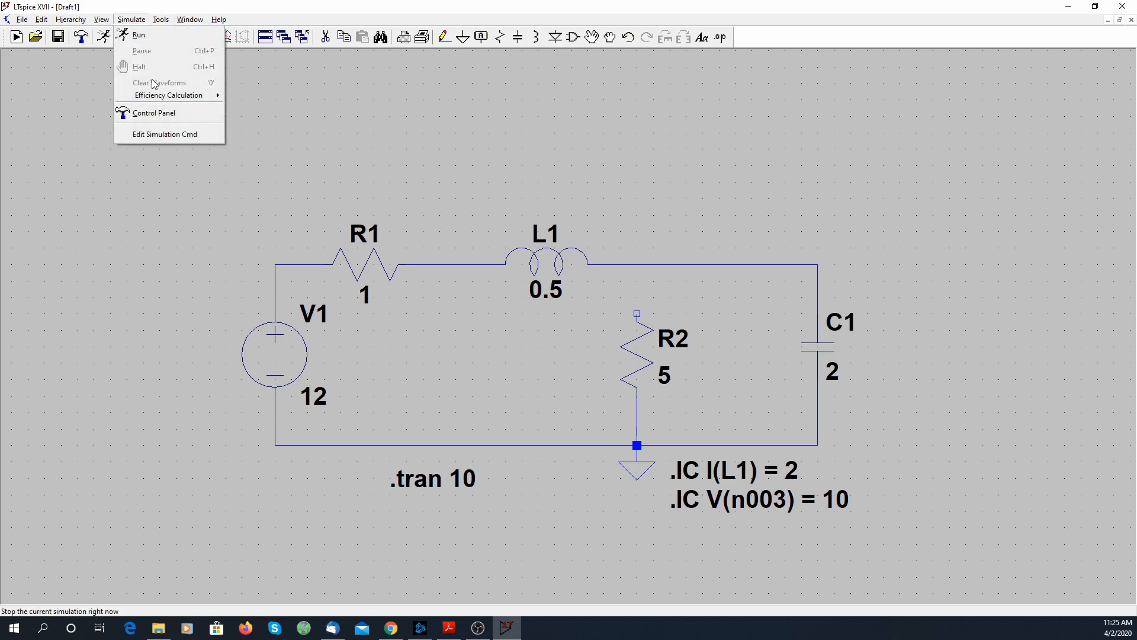
{"action": "left_click", "coordinate": [151, 135]}
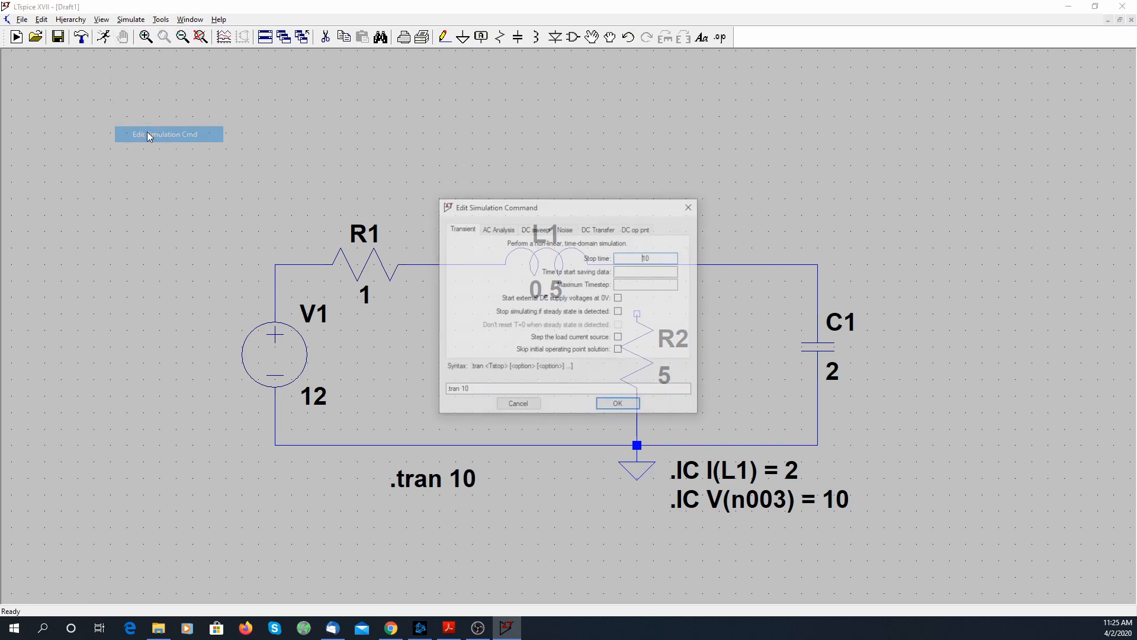
{"action": "left_click", "coordinate": [619, 406]}
Run the transient simulation and plot the voltage V(n003) at the node above capacitor C1
{"action": "left_click", "coordinate": [104, 37]}
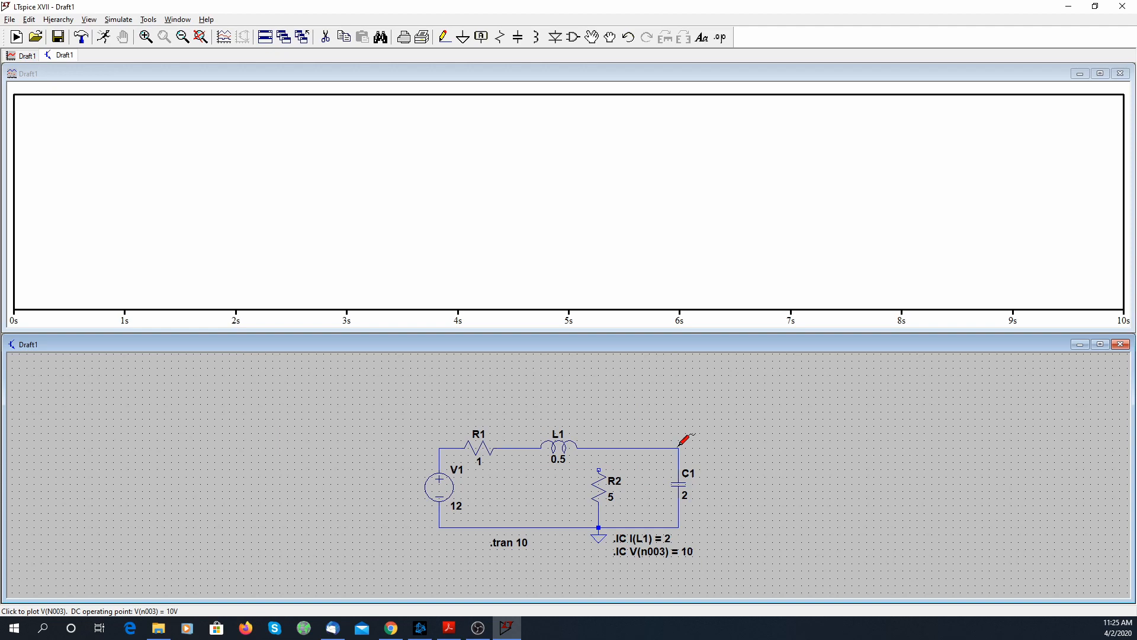
{"action": "left_click", "coordinate": [679, 446]}
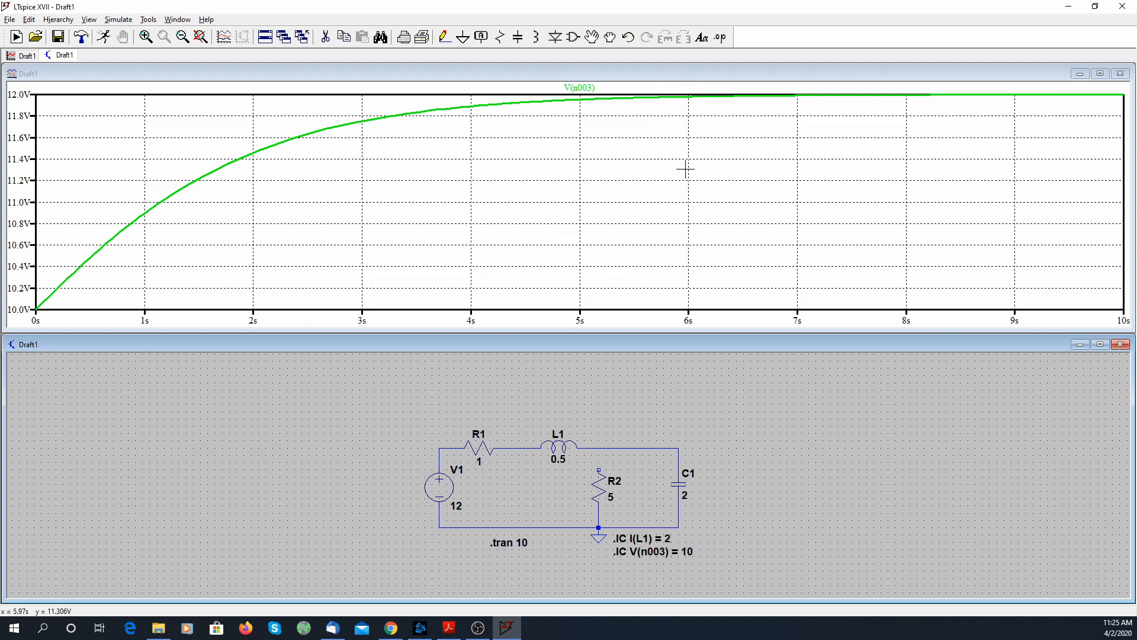
Add a trace to the voltage plot with the expression -1*time*exp(-1*time)-2*exp(-1*time)+12
{"action": "right_click", "coordinate": [620, 226]}
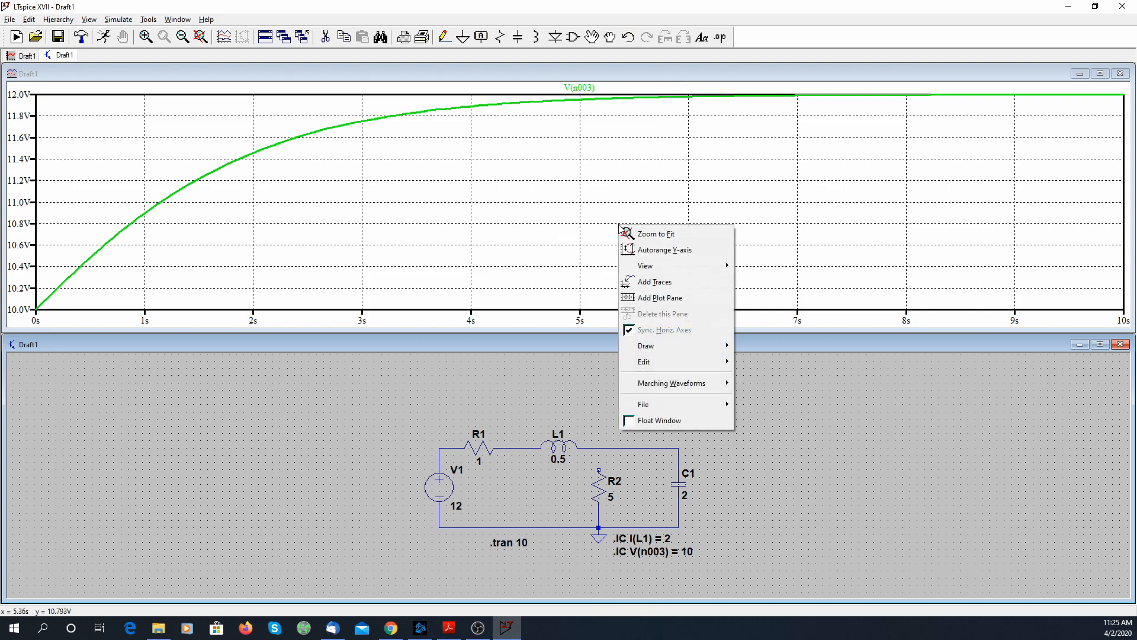
{"action": "left_click", "coordinate": [668, 287]}
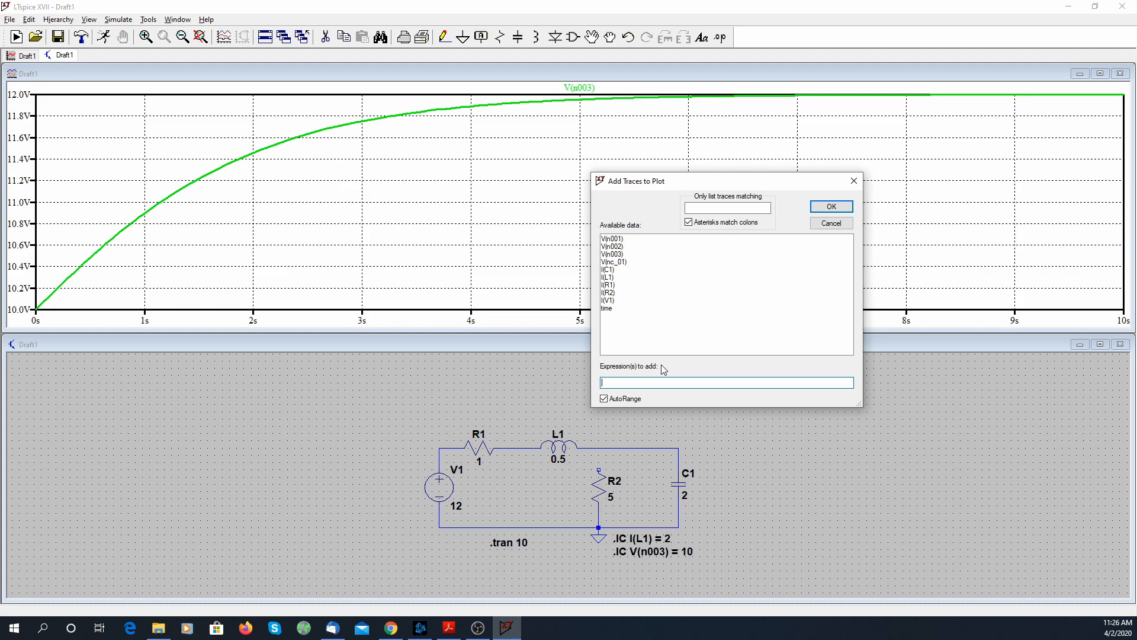
{"action": "type", "text": "-1*time*exp"}
{"action": "type", "text": "(-1*time"}
{"action": "type", "text": "2*exp(-1*time) + 12"}
{"action": "key", "text": "Return"}
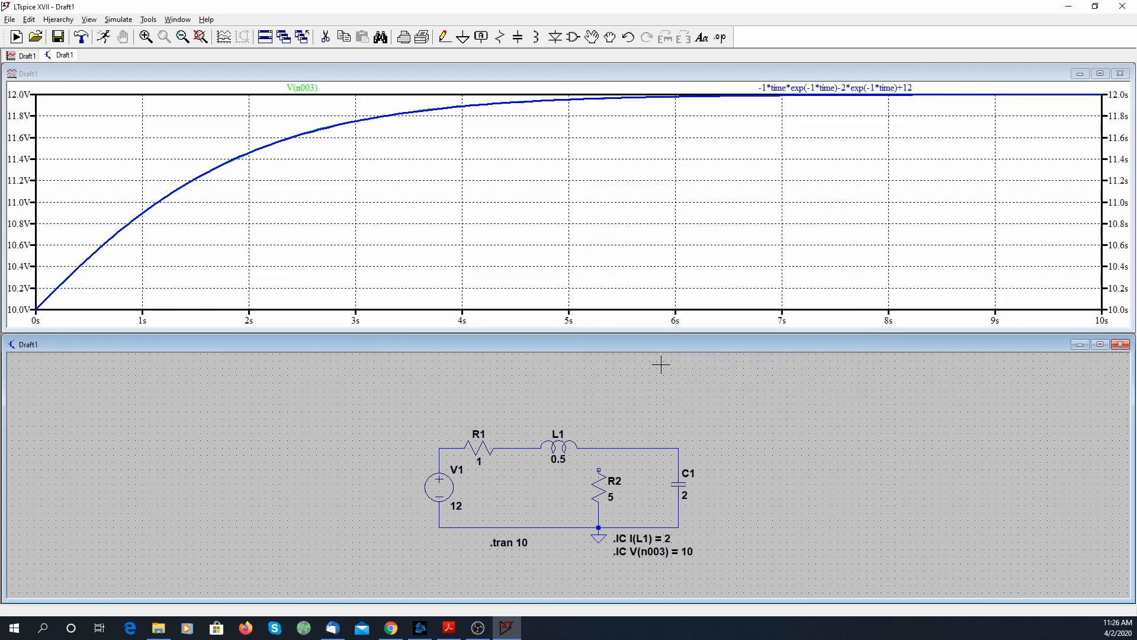